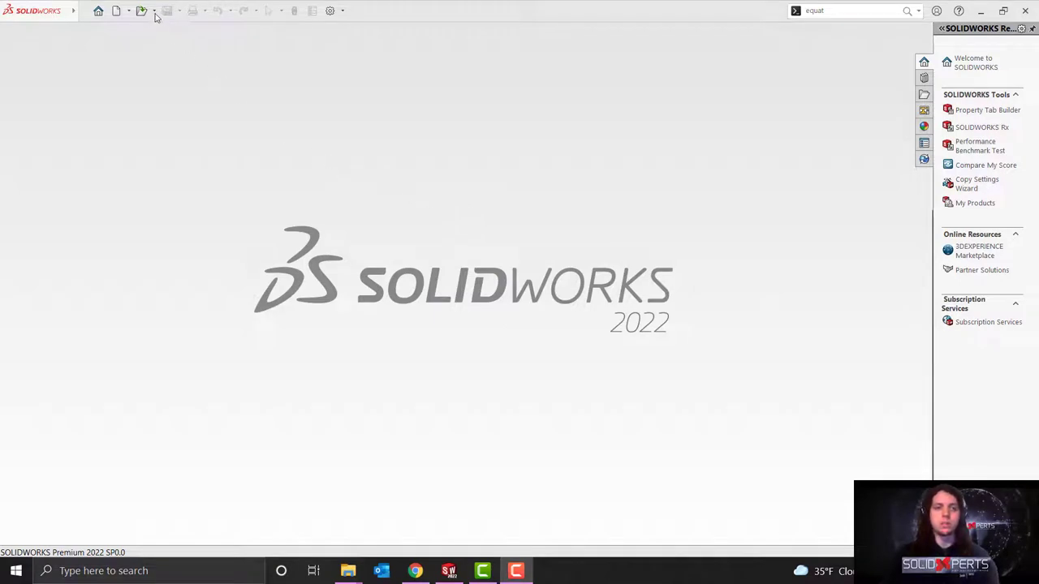
- Open the Ratchet Body part from the recent documents
left_click(154, 12)
left_click(154, 39)
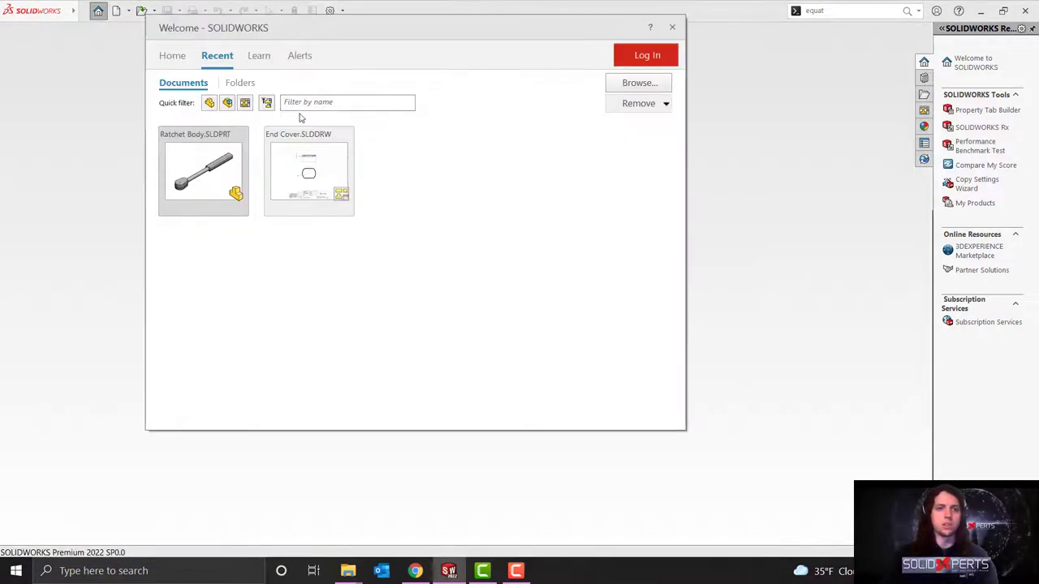
left_click(195, 180)
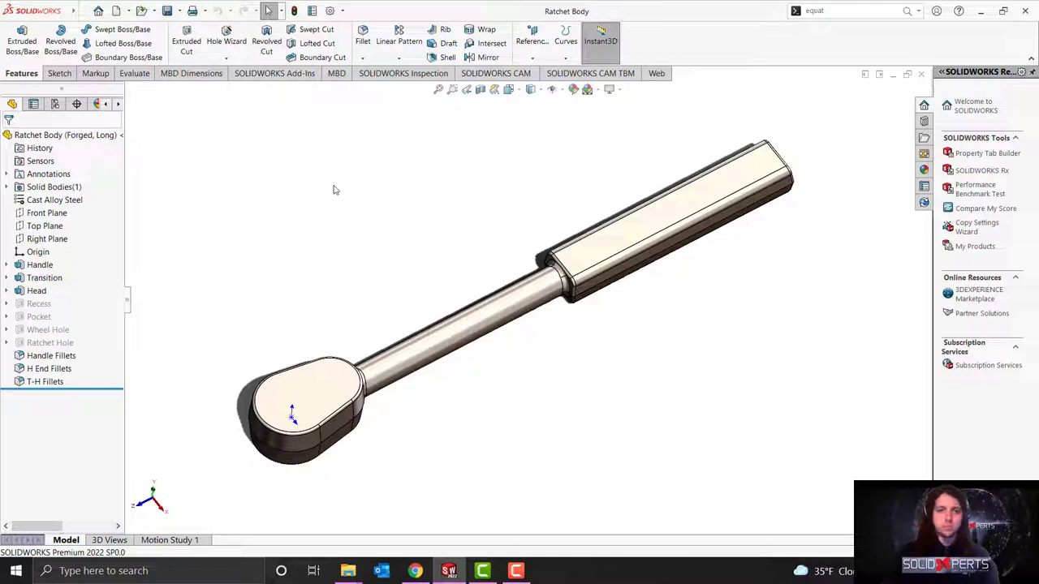
- In the system color options, set the icon color to Classic and the interface background to Medium Light
left_click(330, 11)
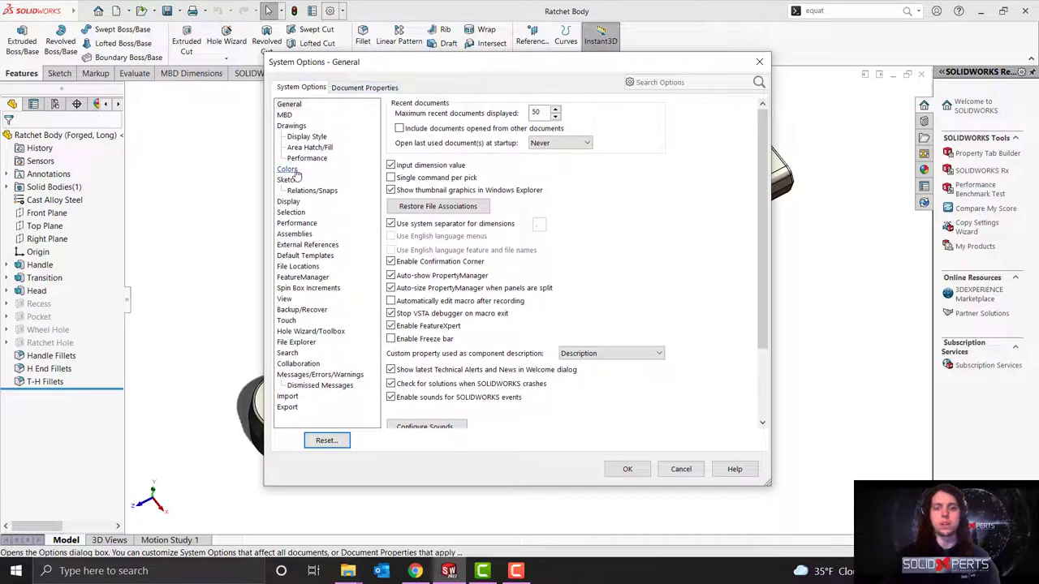
left_click(289, 170)
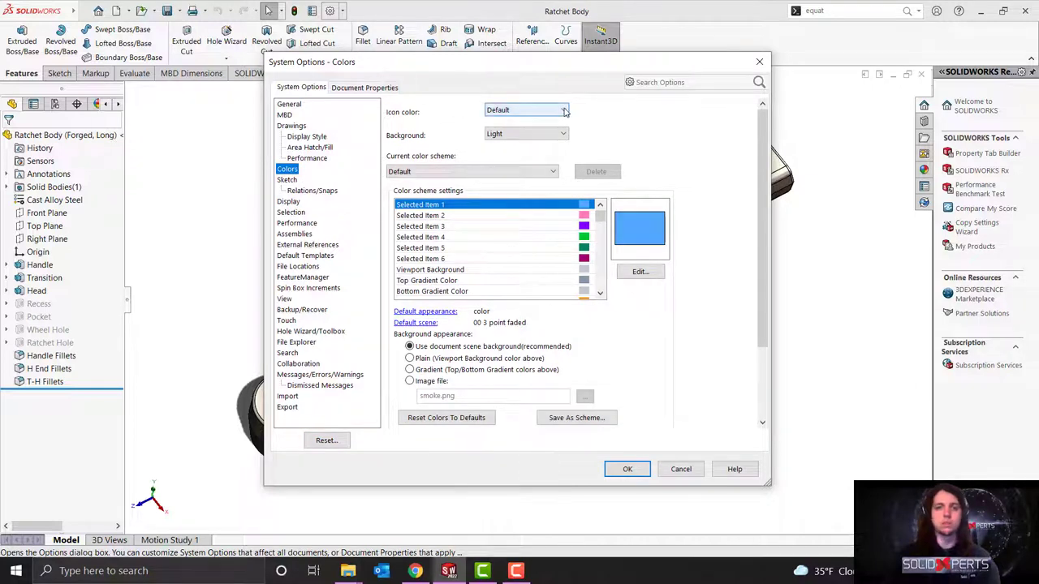
left_click(563, 111)
left_click(562, 131)
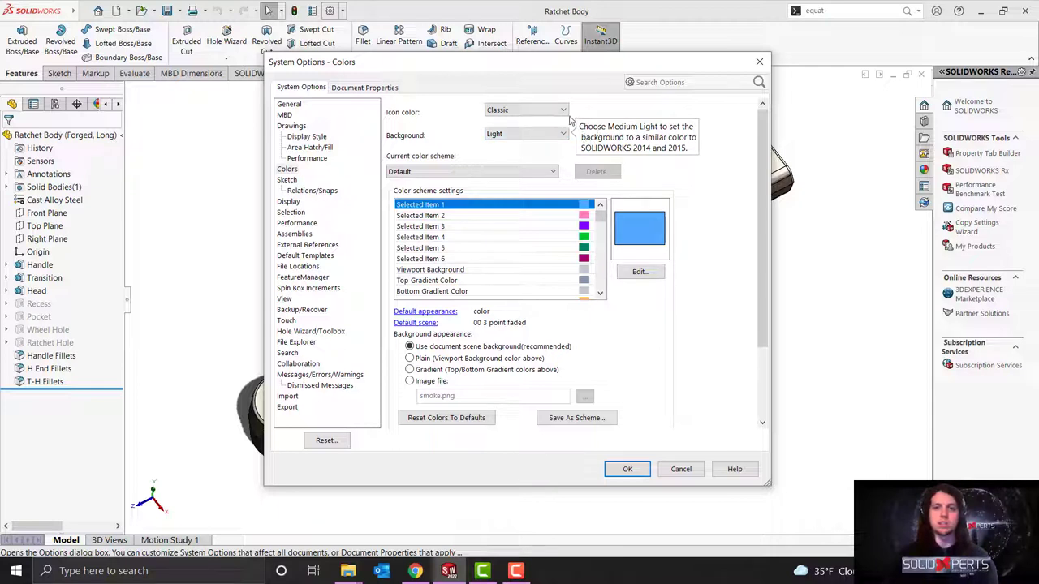
left_click(547, 135)
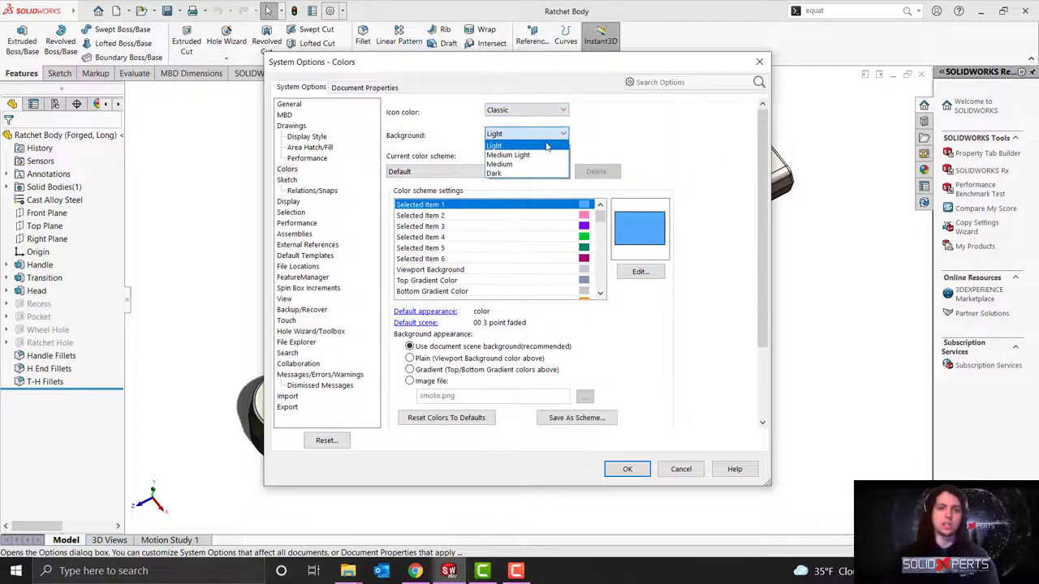
left_click(542, 154)
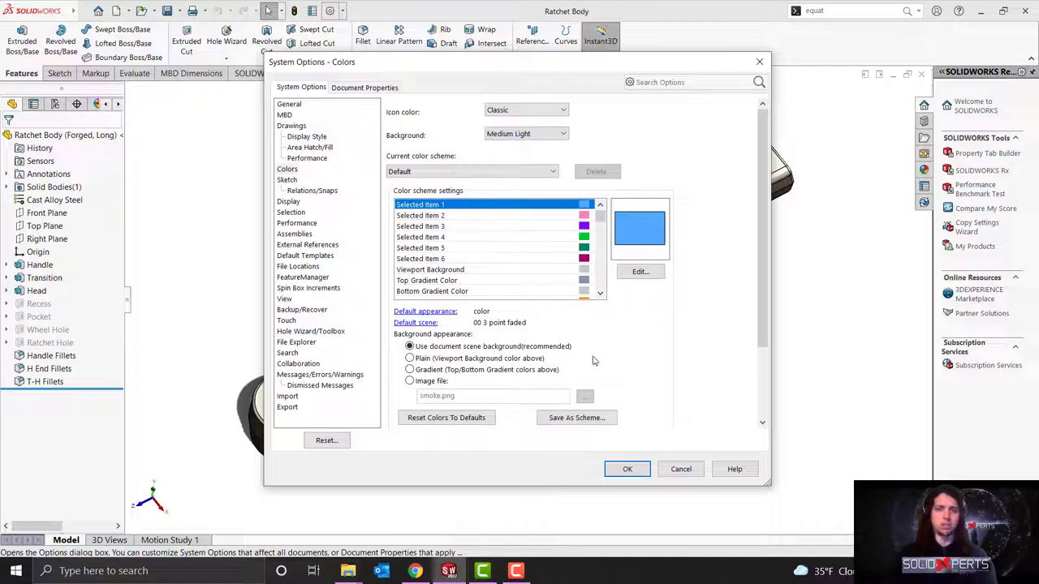
left_click(626, 474)
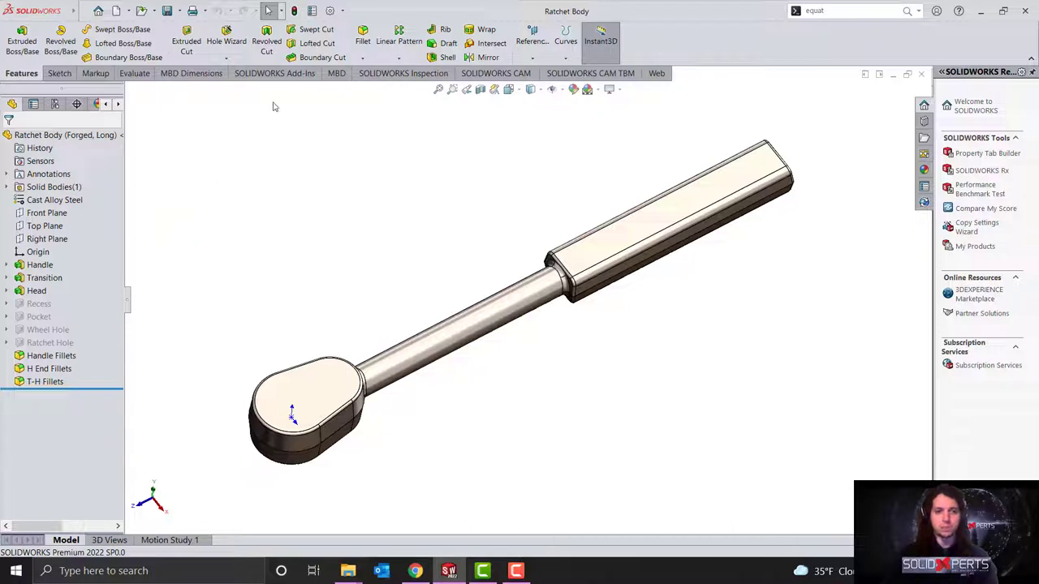
- Return the icon color to Default and set the interface background to Medium in the system color options
left_click(329, 10)
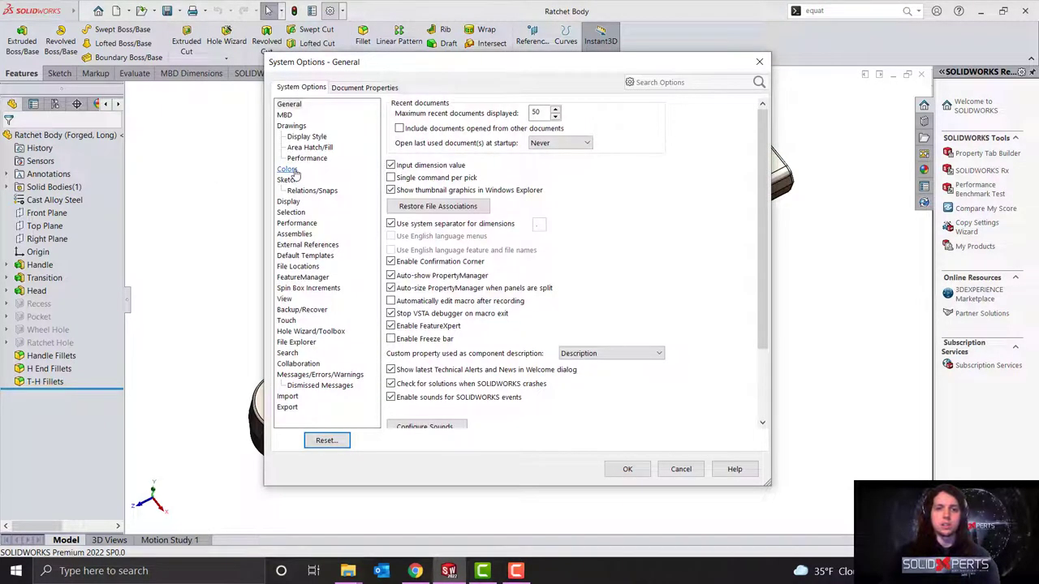
left_click(295, 172)
left_click(523, 111)
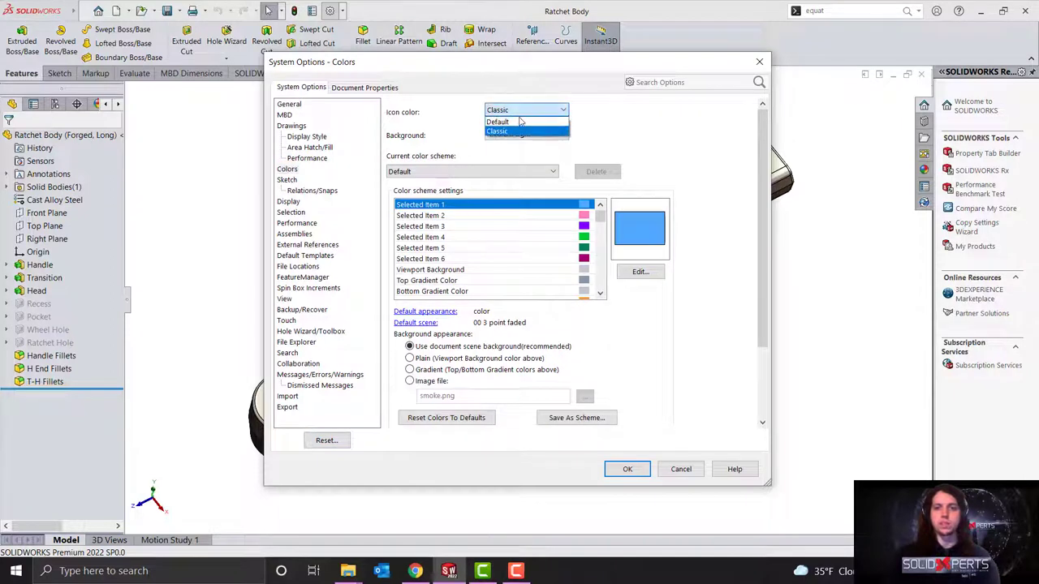
left_click(520, 121)
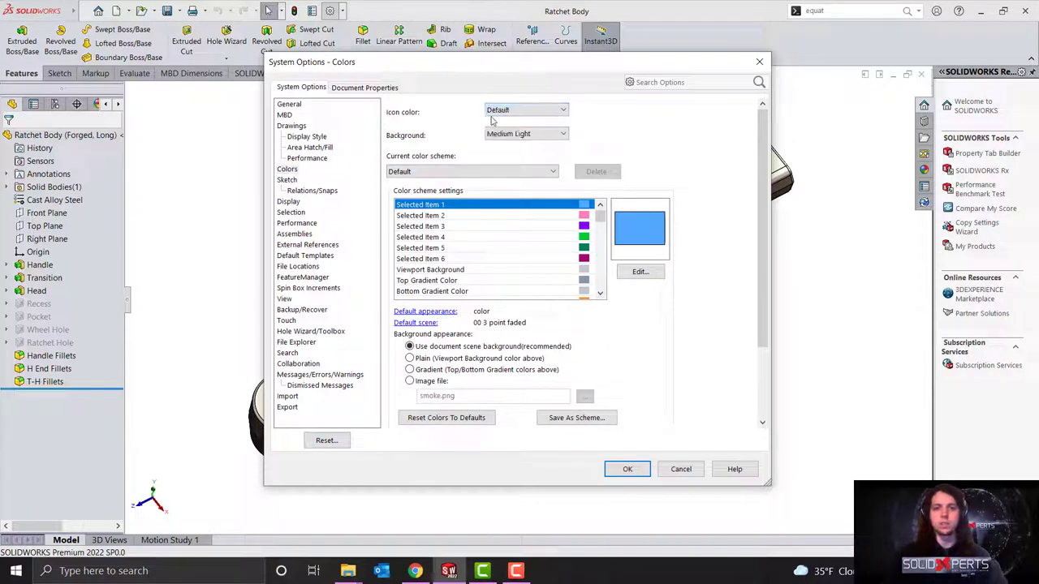
left_click(543, 134)
left_click(530, 165)
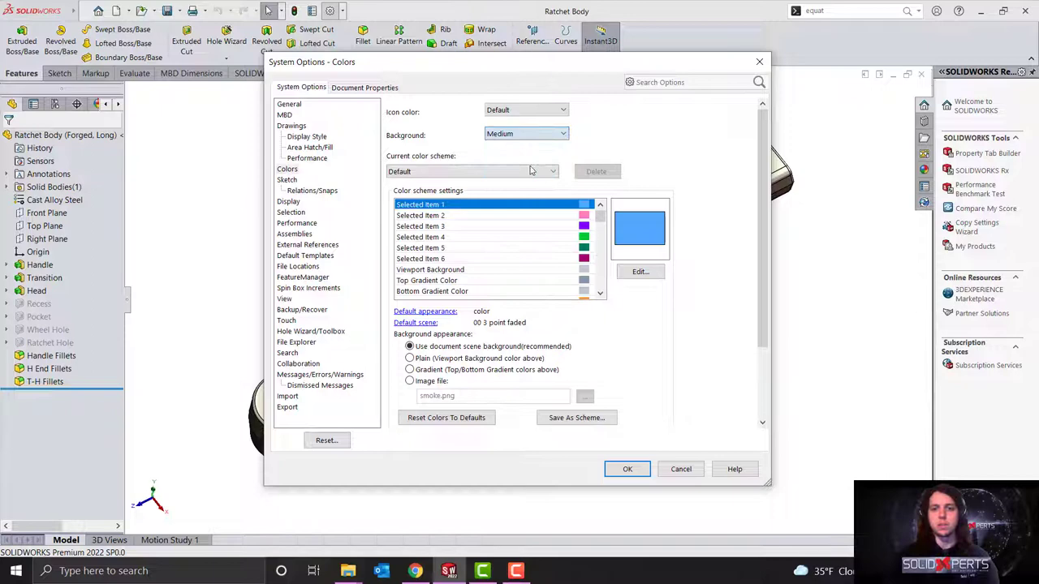
left_click(637, 474)
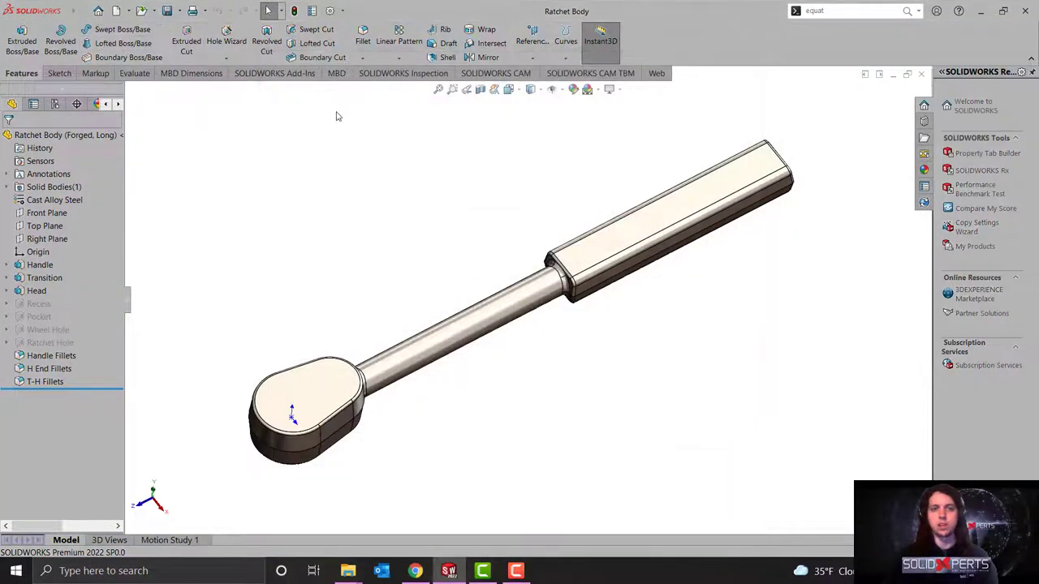
- Change the interface background to Dark in the system color options
left_click(330, 11)
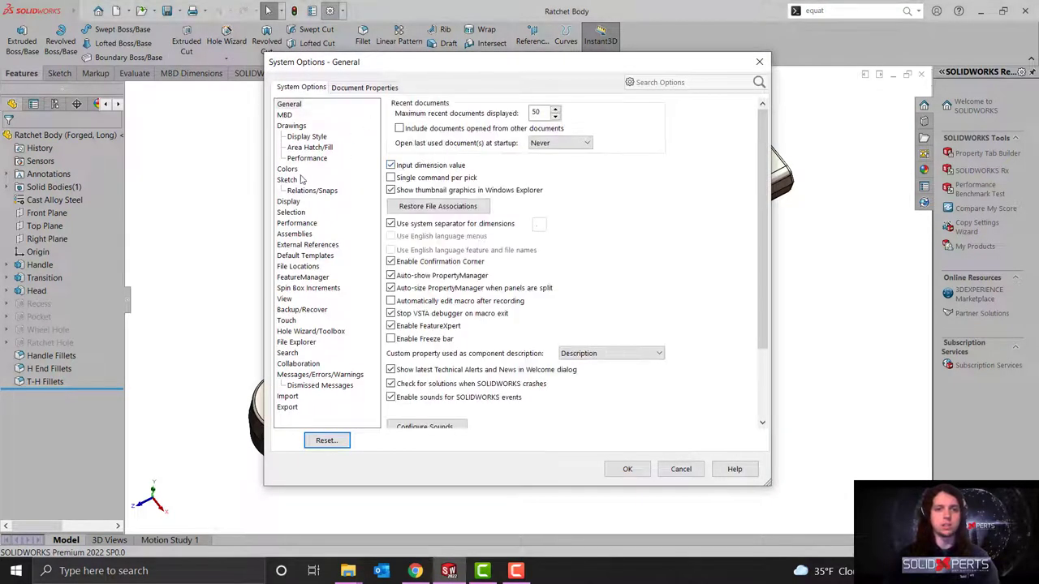
left_click(292, 170)
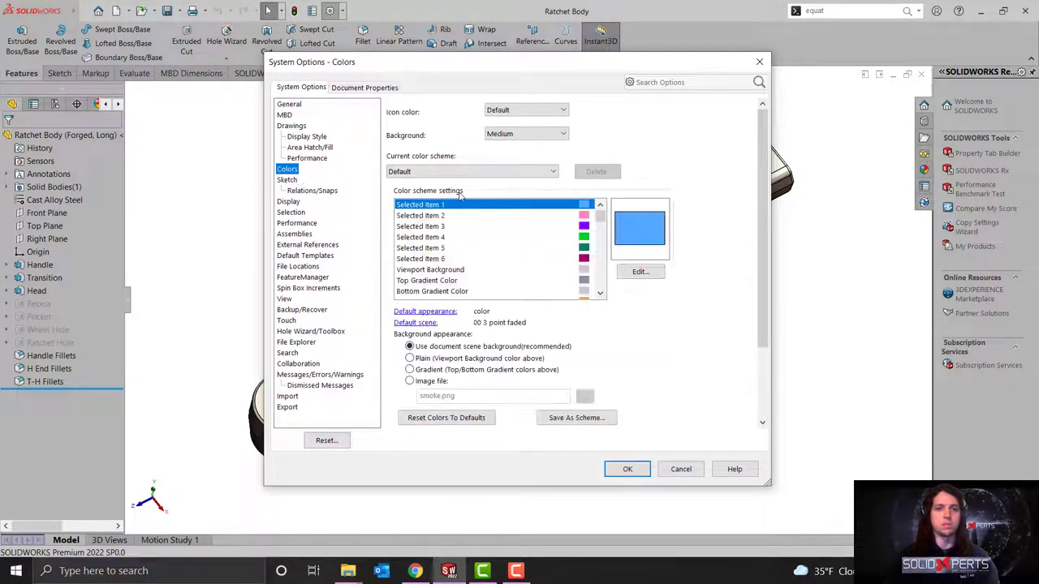
left_click(526, 134)
left_click(516, 174)
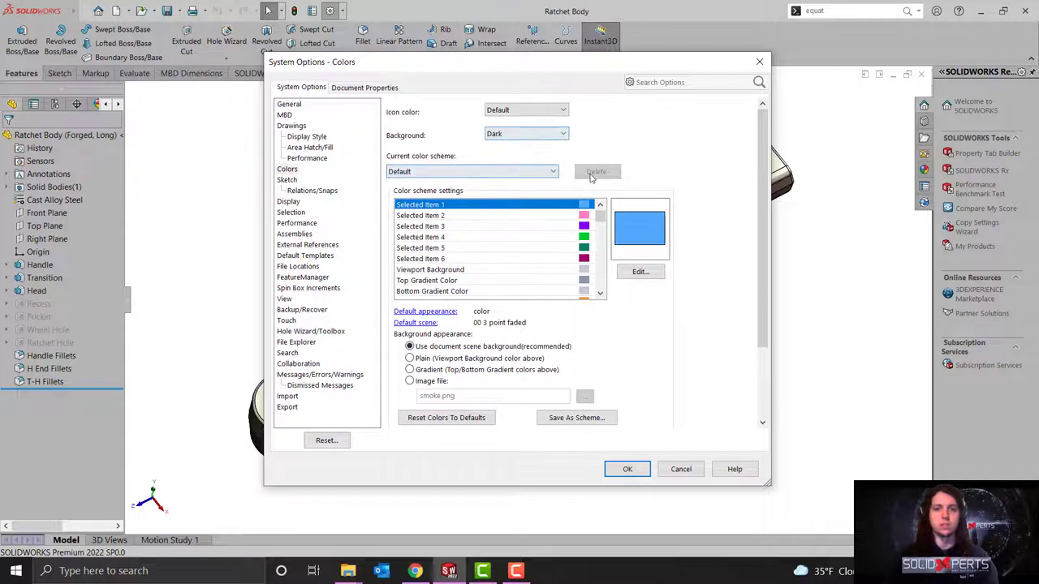
left_click(642, 472)
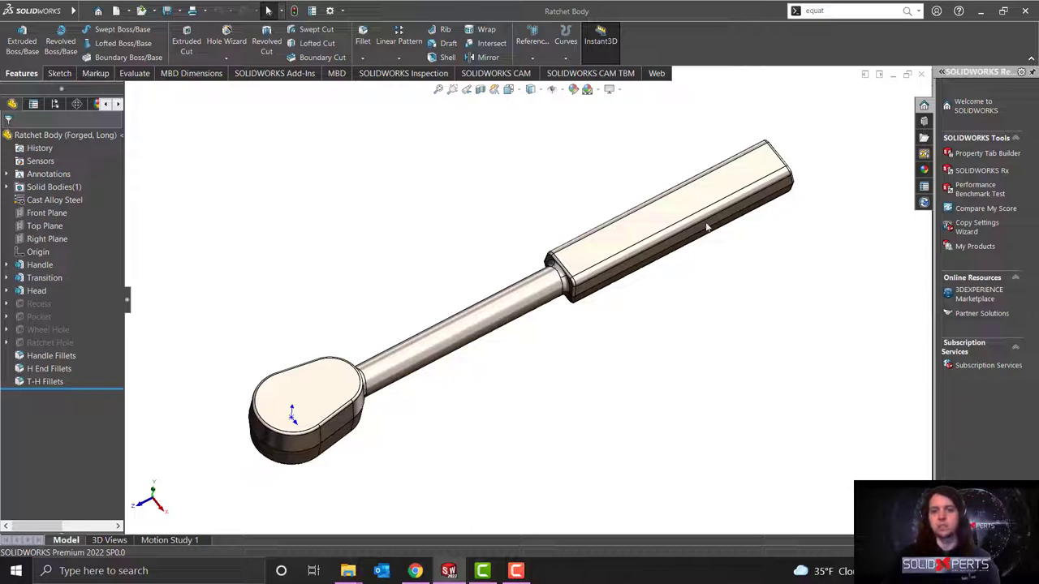
- Set the viewport's background appearance to Gradient, using the top and bottom gradient colors of the color scheme
left_click(329, 11)
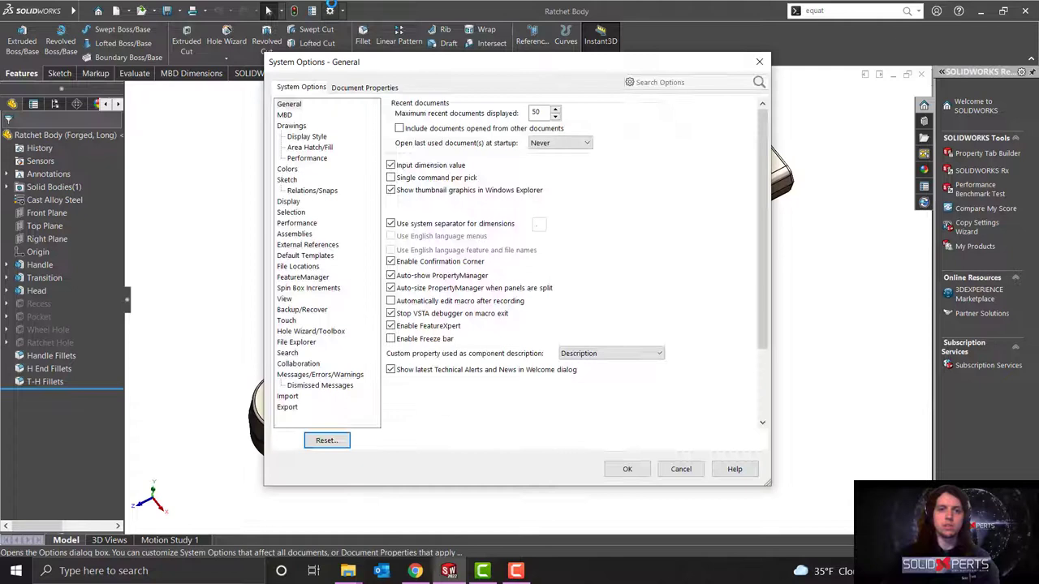
left_click(297, 170)
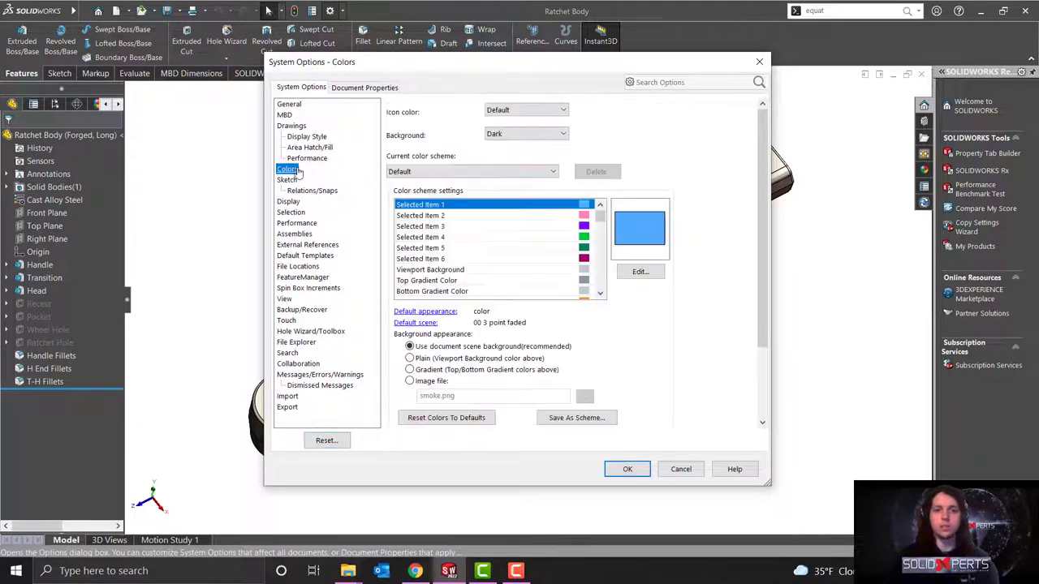
left_click(442, 360)
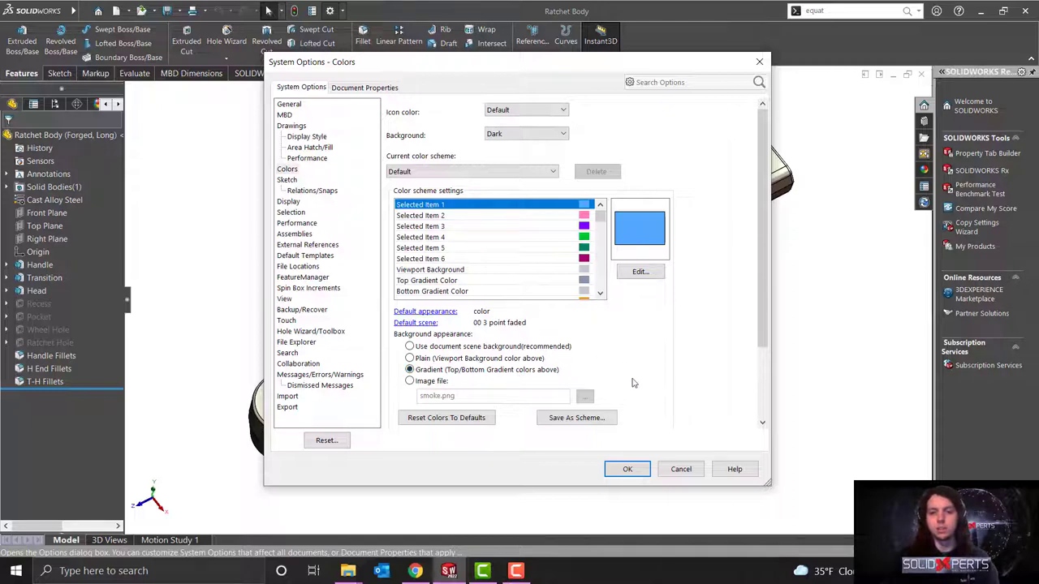
left_click(627, 469)
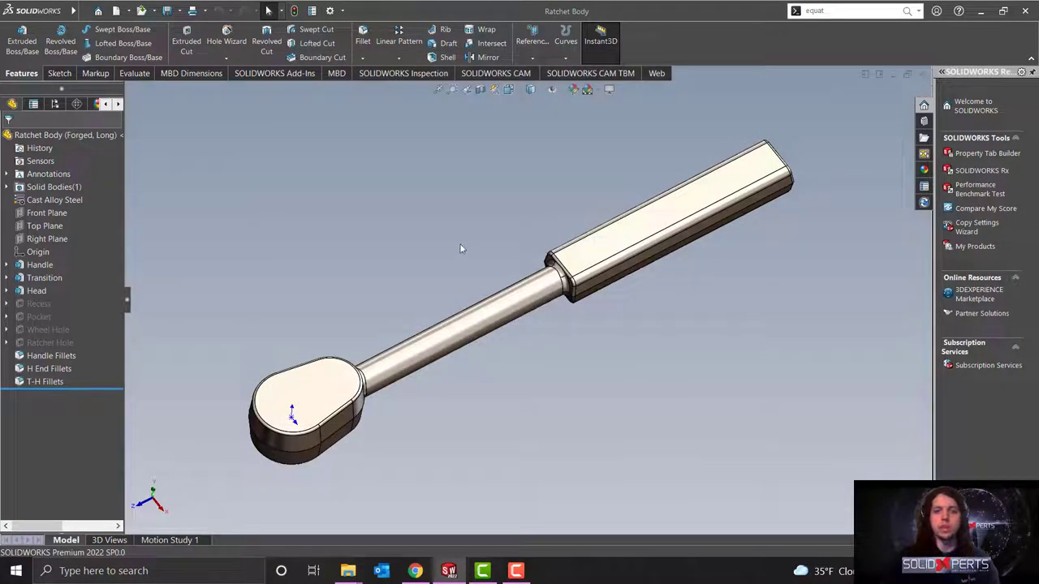
- Turn off RealView Graphics and Shadows In Shaded Mode for the ratchet body's display
middle_click_drag(460, 248, 491, 223)
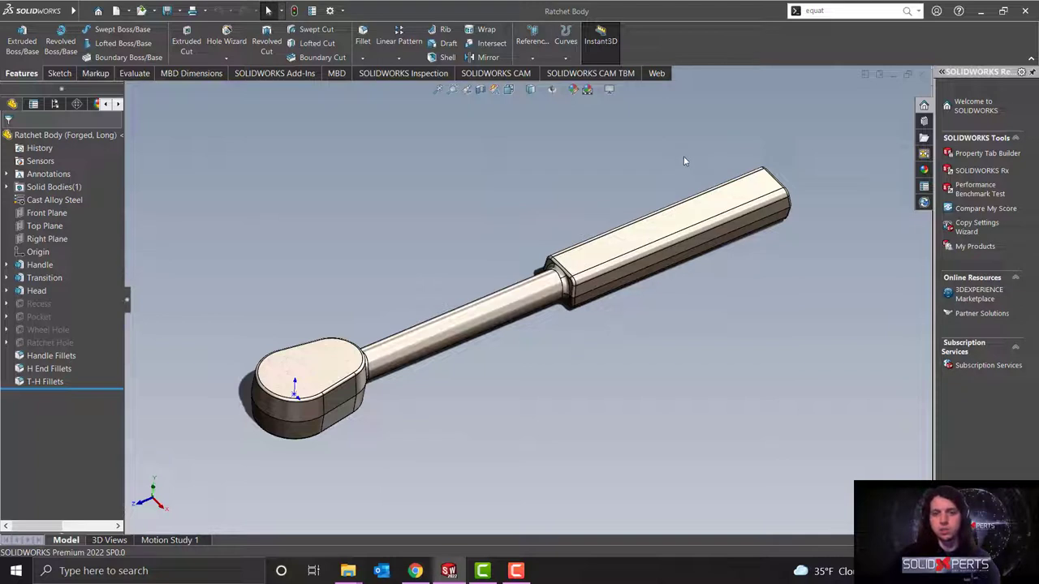
left_click(610, 90)
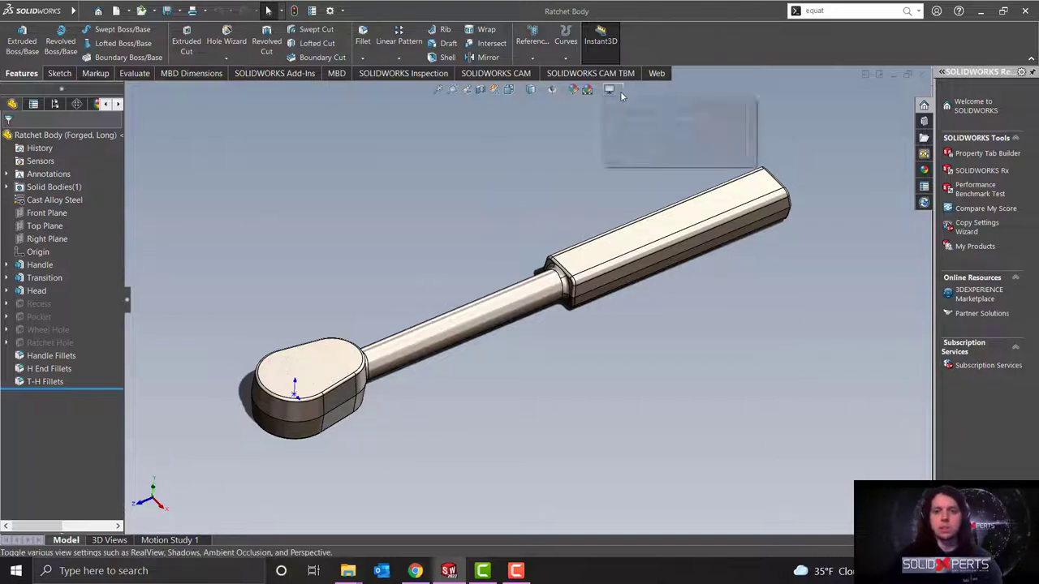
left_click(623, 104)
left_click(611, 90)
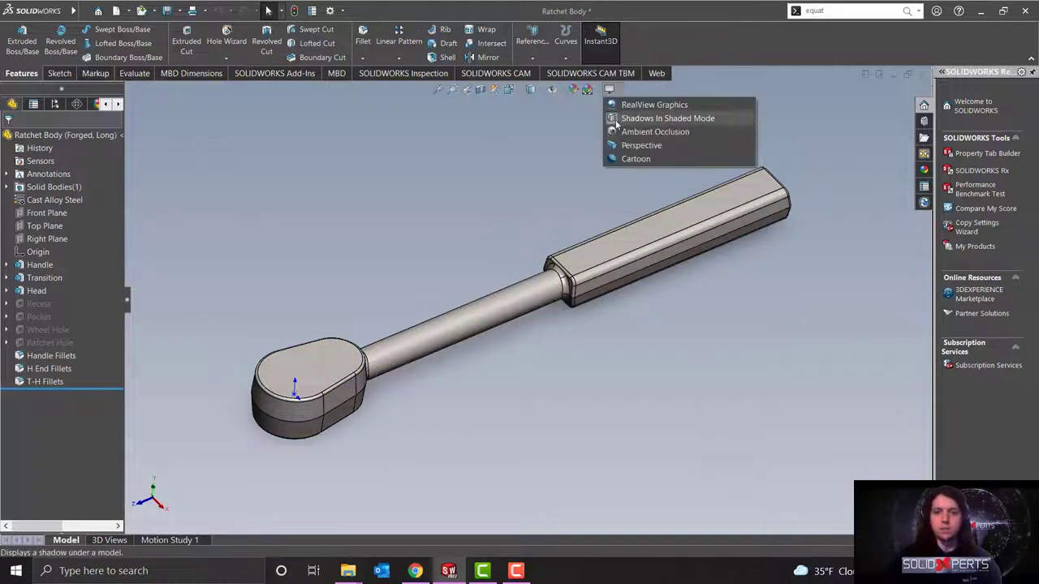
left_click(649, 118)
middle_click_drag(647, 136, 648, 158)
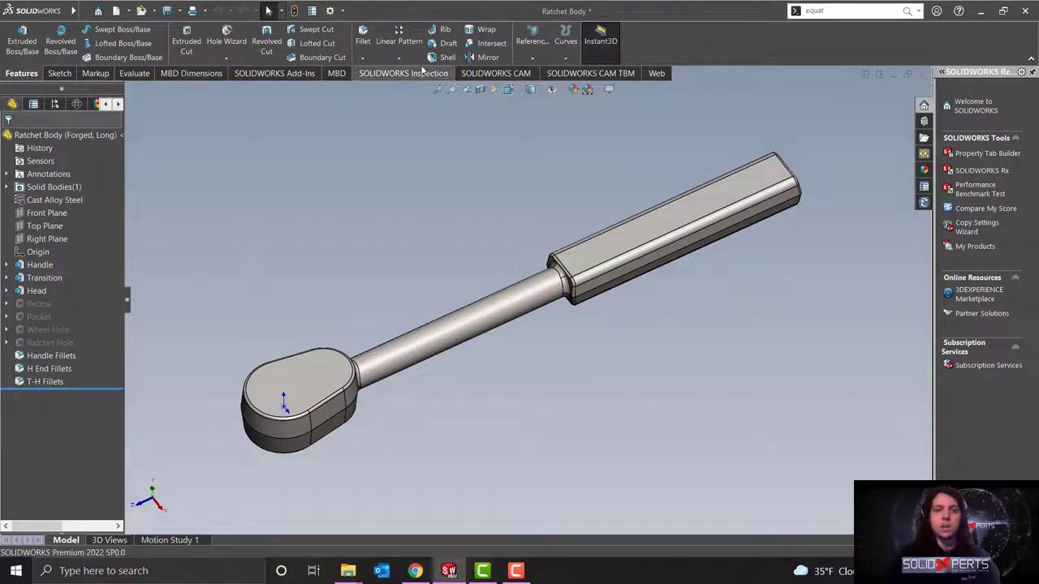
- Set the background appearance to use the document scene background and reset the system colors to their defaults
left_click(330, 10)
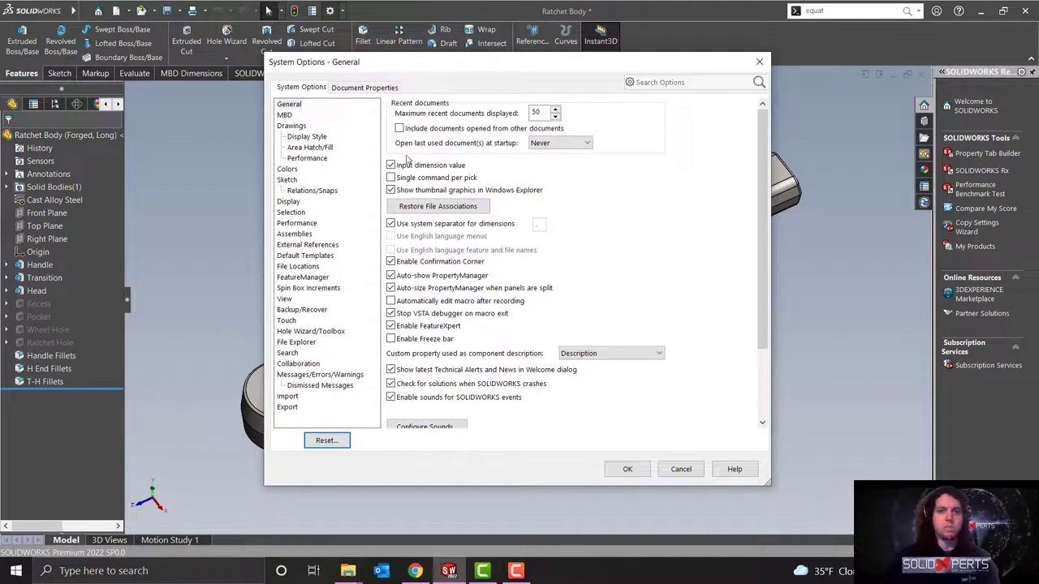
left_click(287, 169)
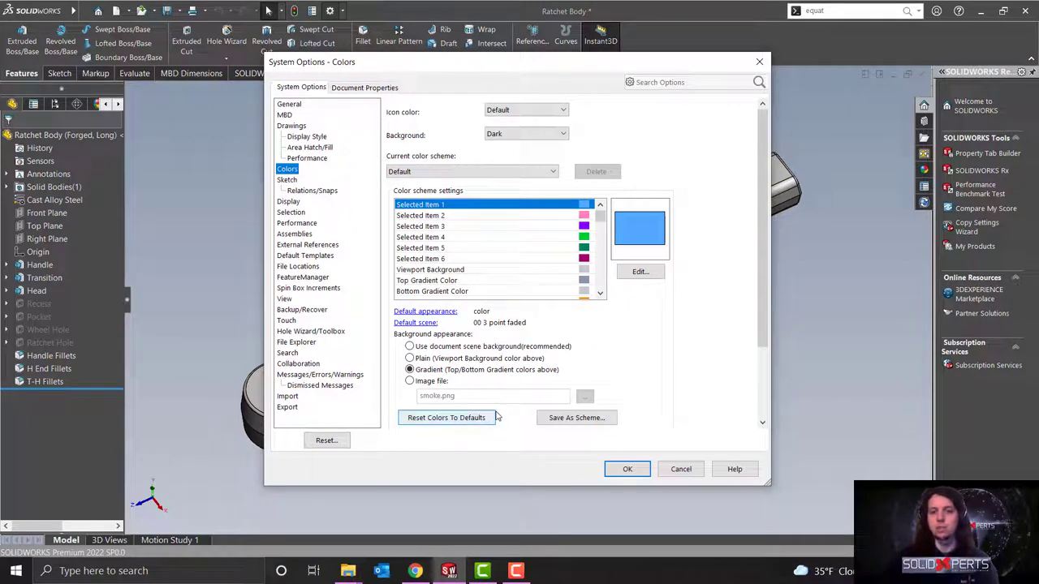
left_click(414, 347)
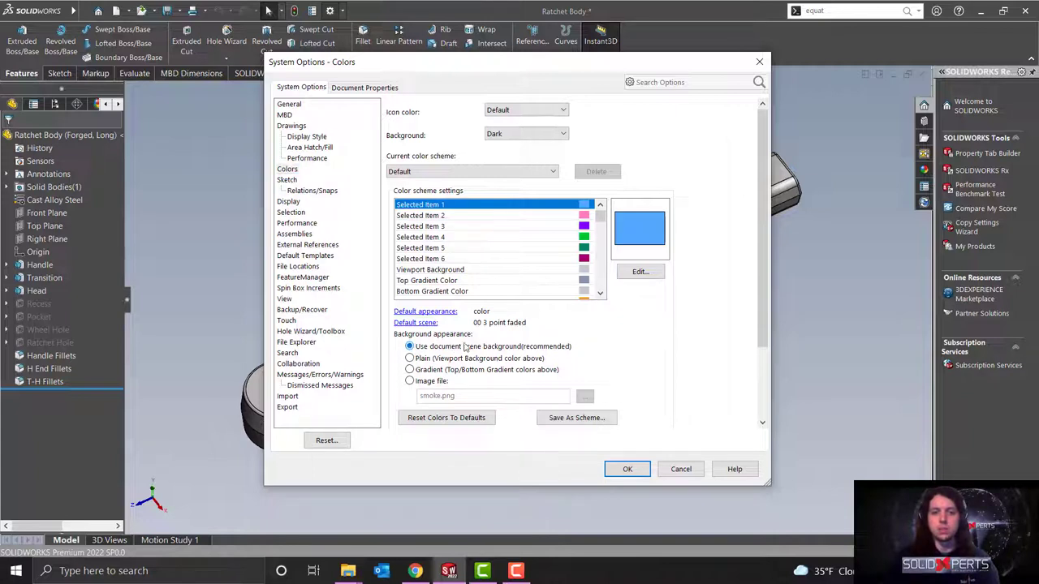
left_click(438, 420)
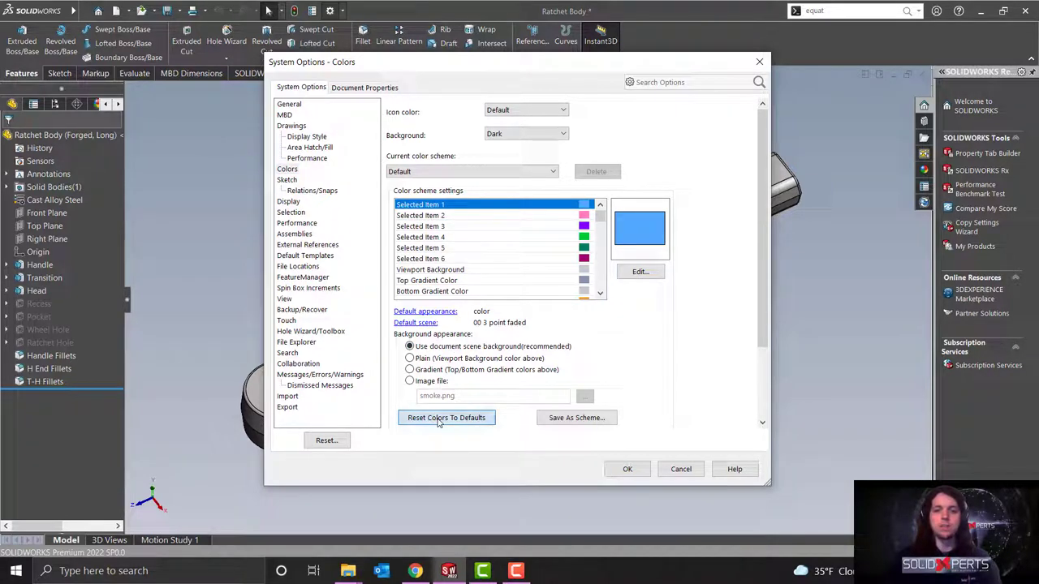
left_click(625, 469)
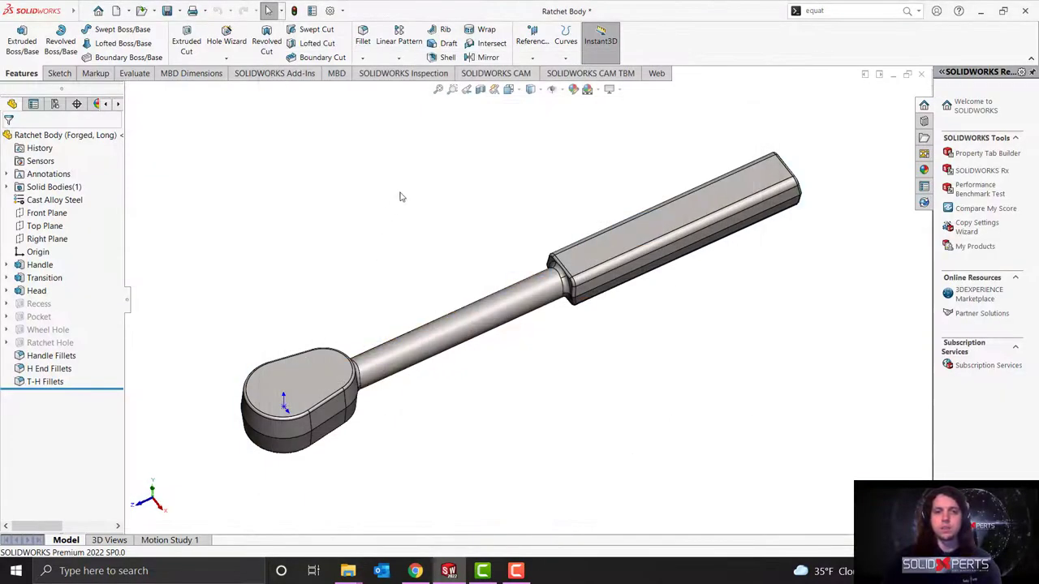